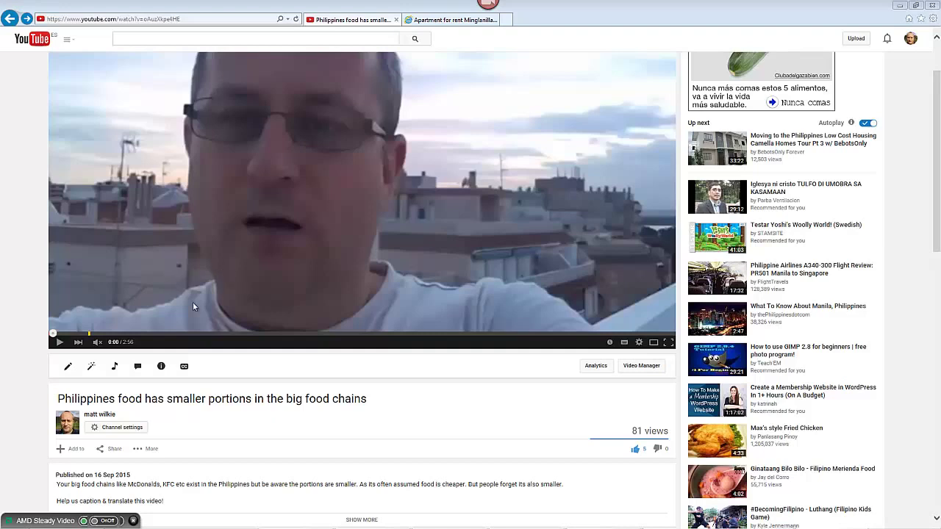
# Step: Open the Philippines food video's annotations editor in a new browser tab
pyautogui.rightClick(138, 371)
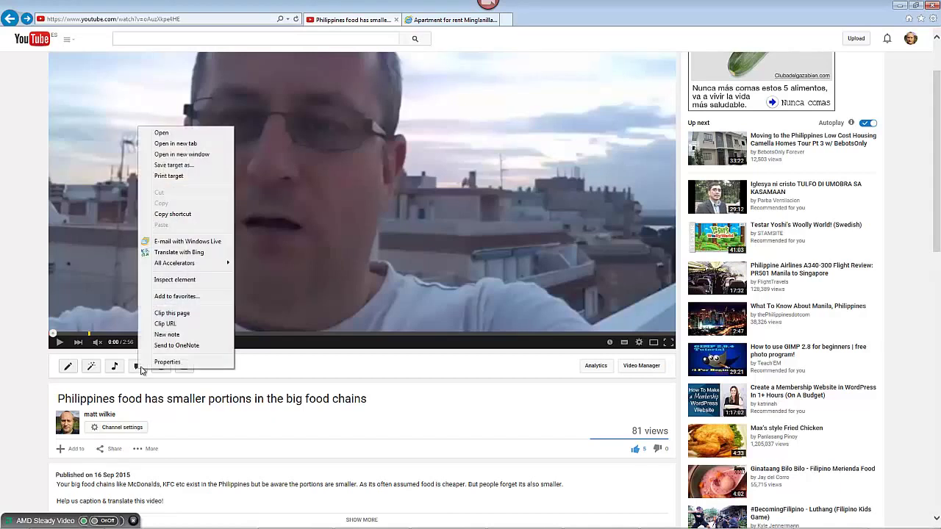
pyautogui.click(205, 144)
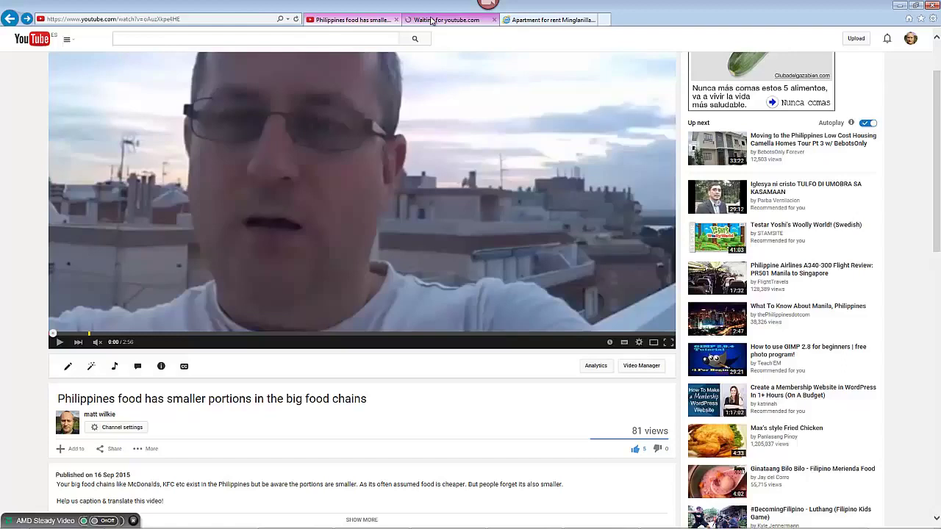
# Step: Scrub the editor preview to the food video's end screen at about 2:46
pyautogui.click(431, 20)
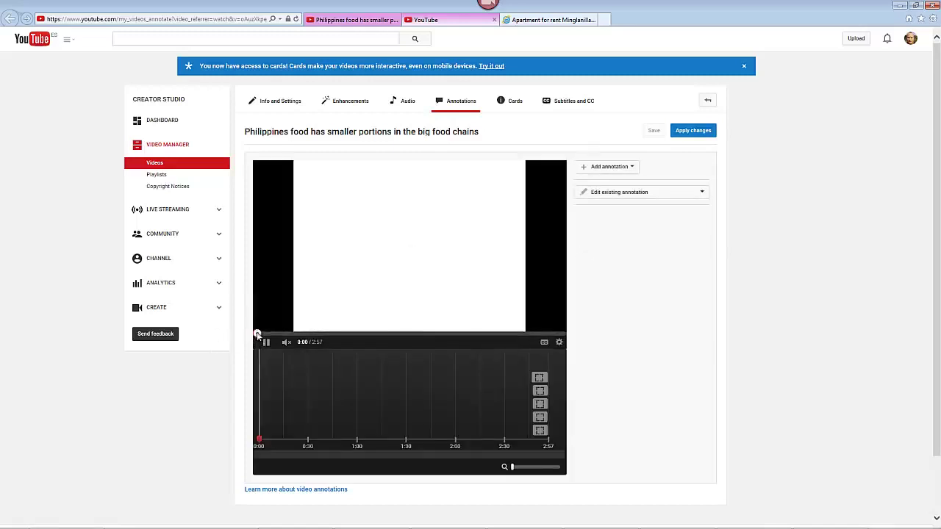
pyautogui.click(404, 335)
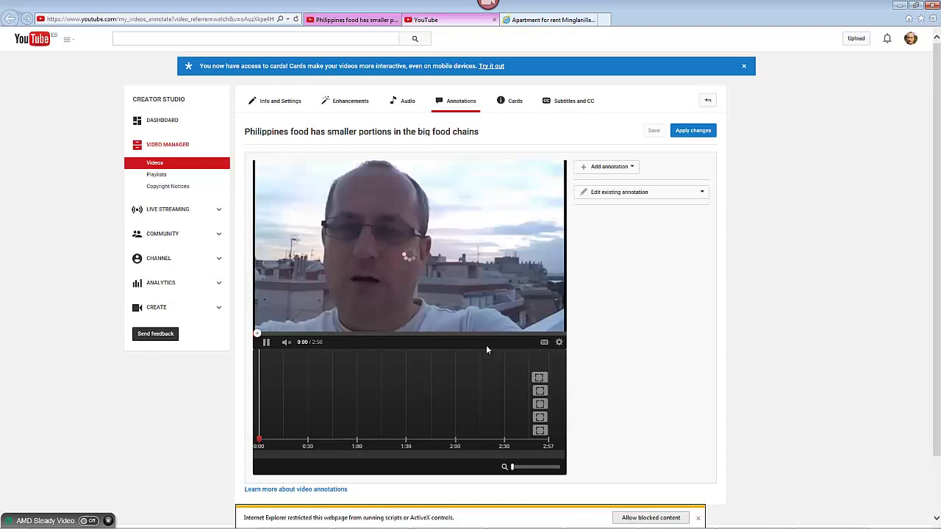
pyautogui.click(439, 333)
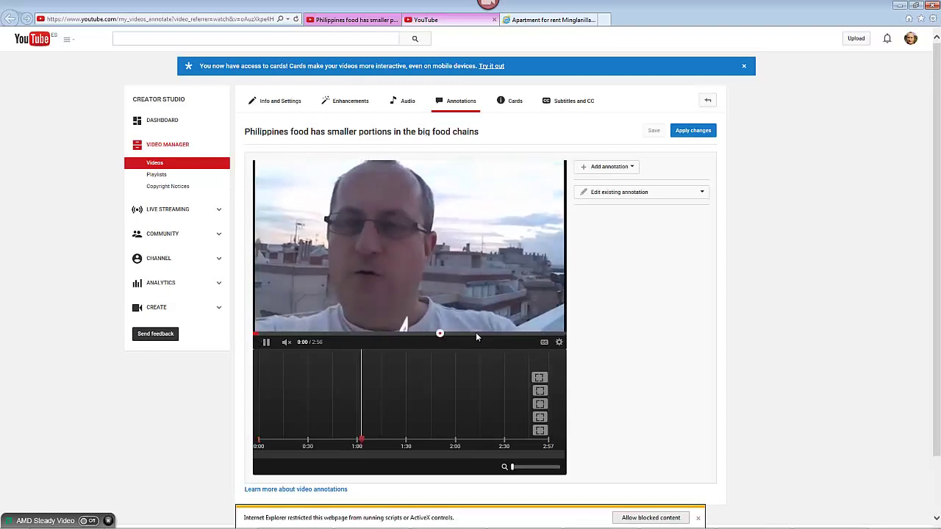
pyautogui.moveTo(476, 336); pyautogui.dragTo(543, 351)
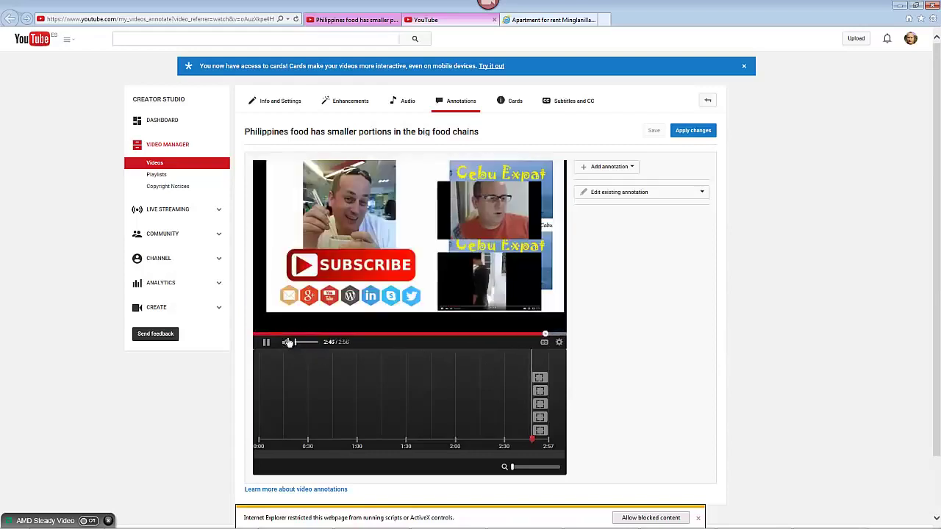
# Step: Pause the end-screen preview at 2:53, showing the existing channel-link annotations
pyautogui.click(266, 342)
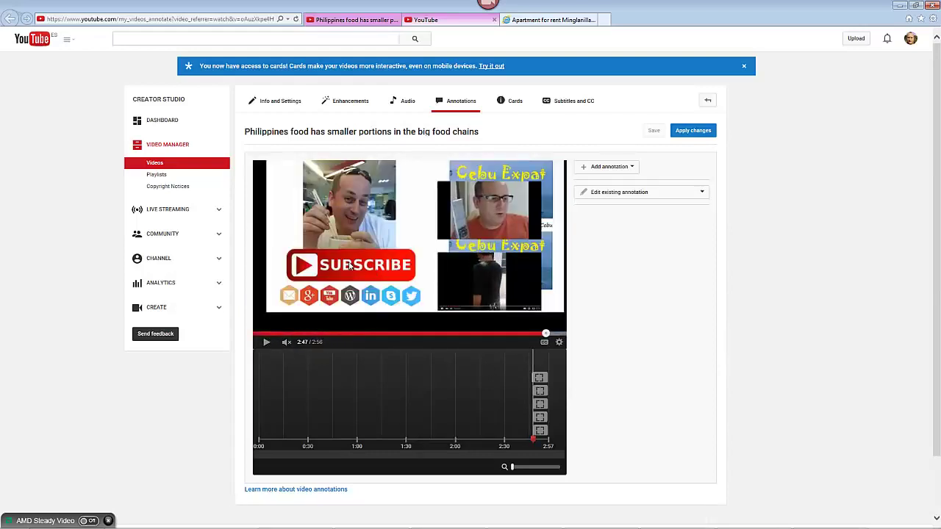
pyautogui.click(350, 266)
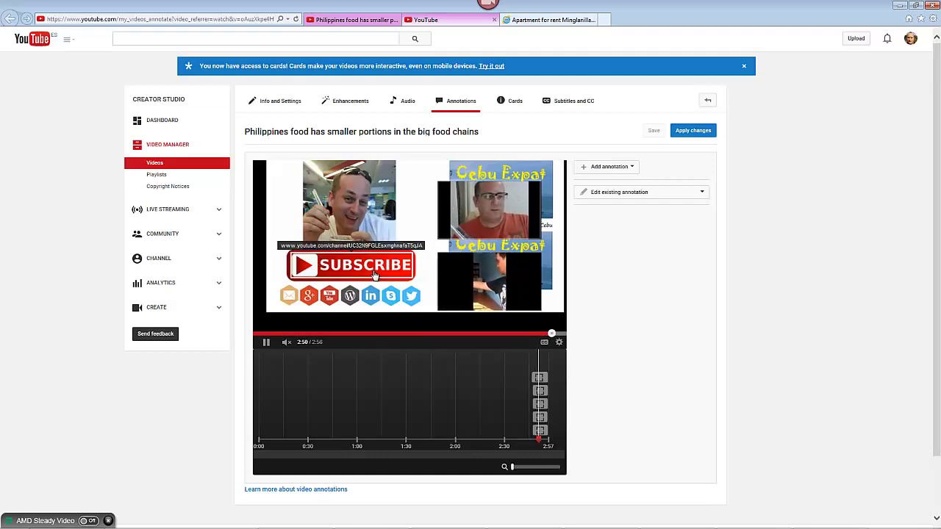
pyautogui.click(289, 293)
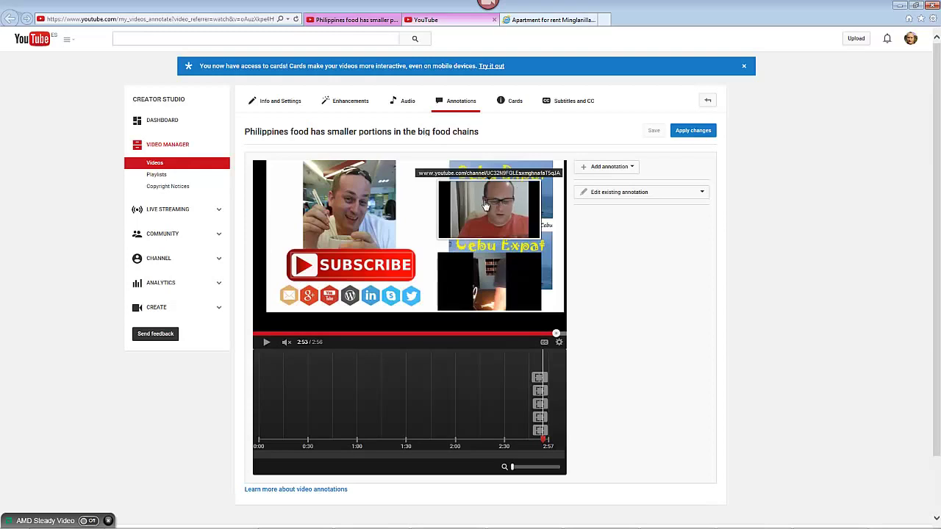
pyautogui.click(499, 291)
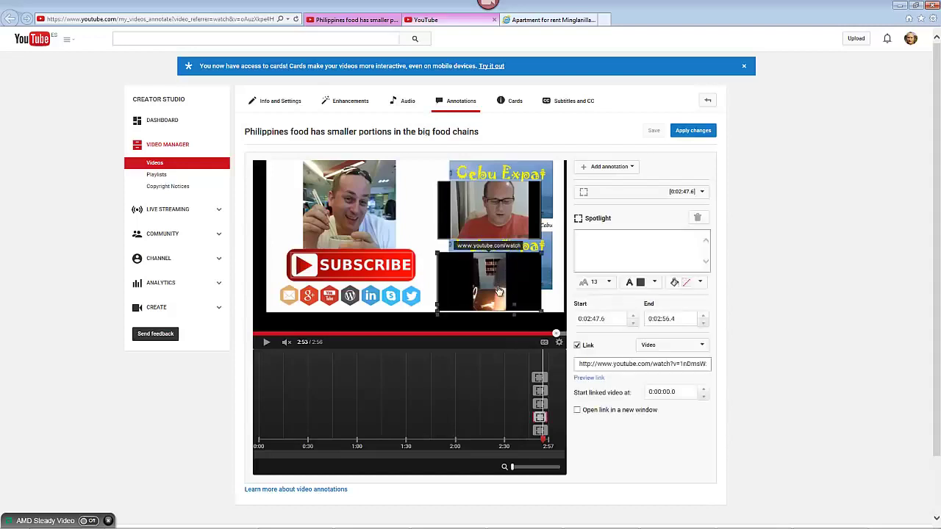
pyautogui.moveTo(661, 364); pyautogui.dragTo(599, 365)
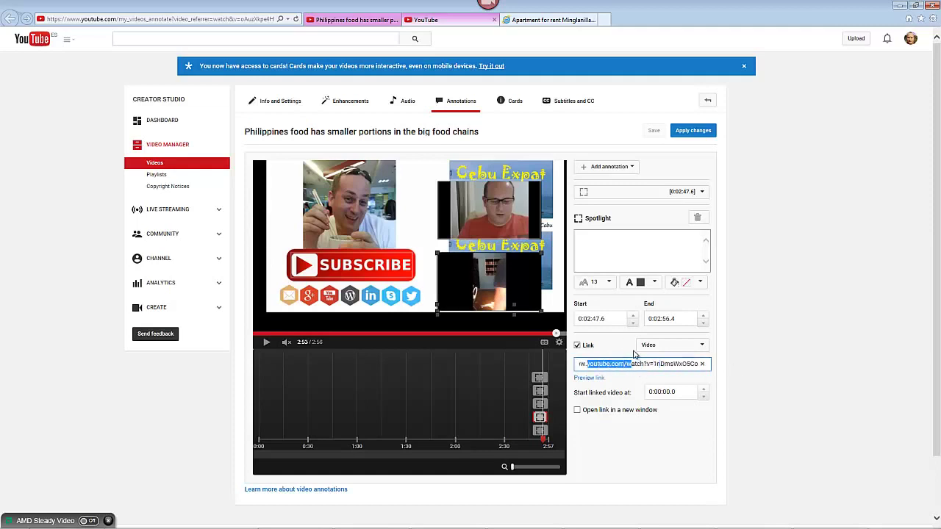
pyautogui.click(491, 285)
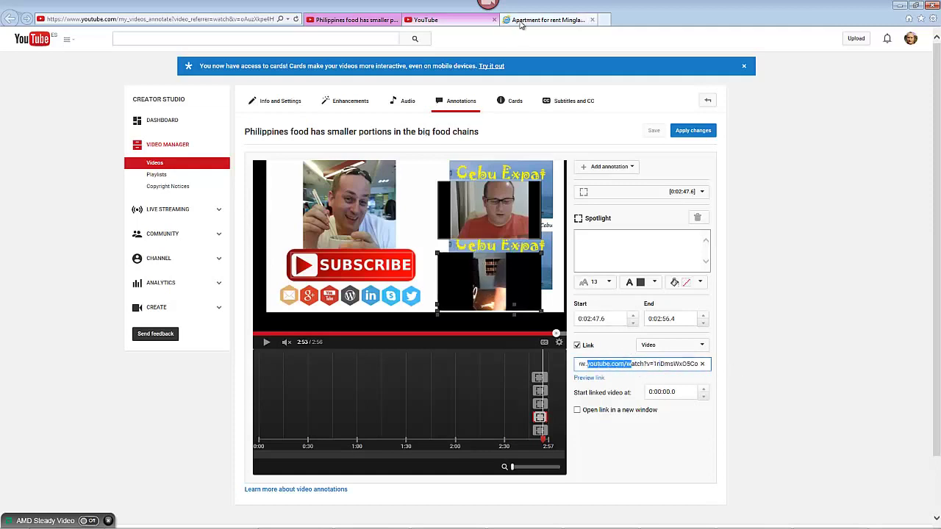
pyautogui.click(142, 21)
pyautogui.hotkey('ctrl', 'c')
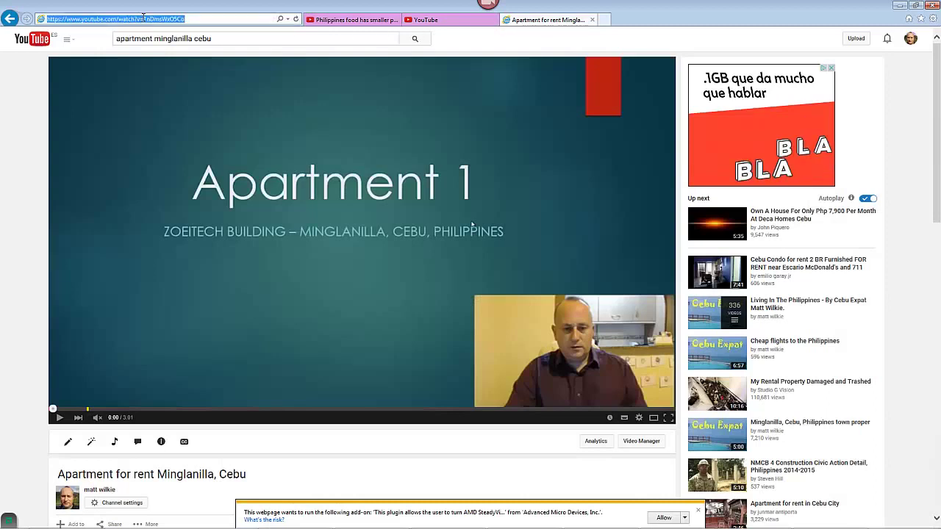
pyautogui.rightClick(143, 18)
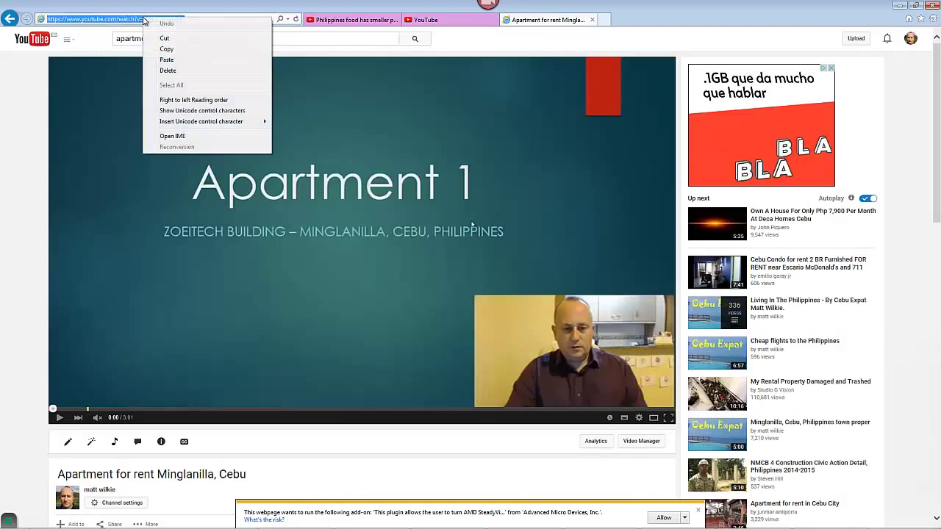
pyautogui.click(450, 22)
pyautogui.hotkey('ctrl', 'v')
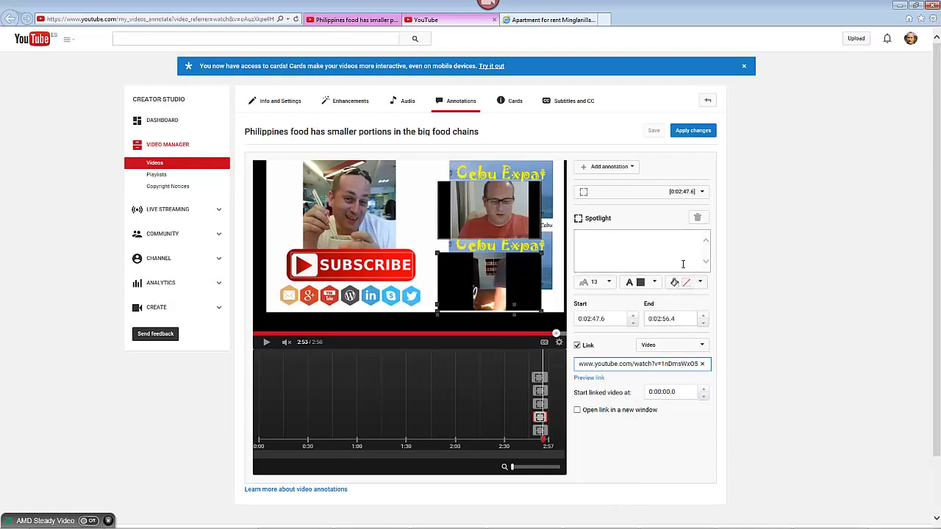
pyautogui.click(370, 200)
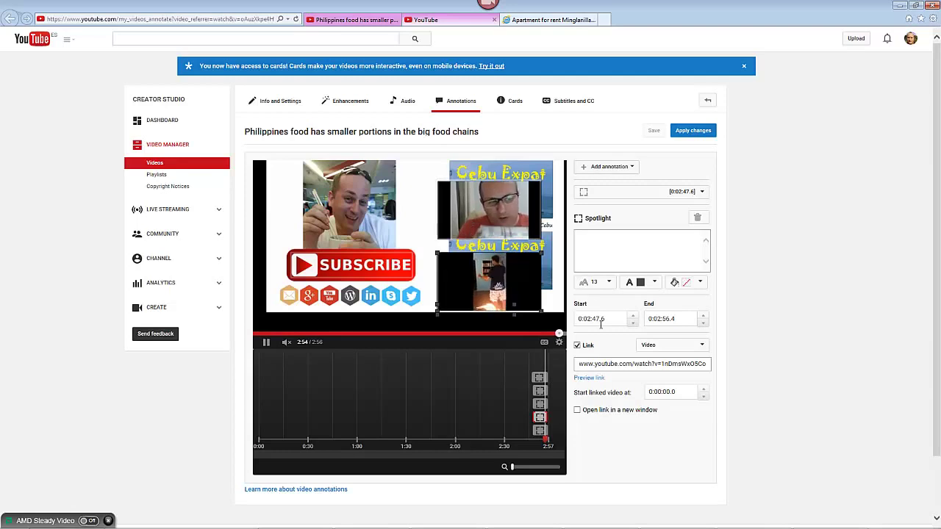
# Step: Add a spotlight annotation sized to cover the top-left eating-man photo
pyautogui.click(618, 169)
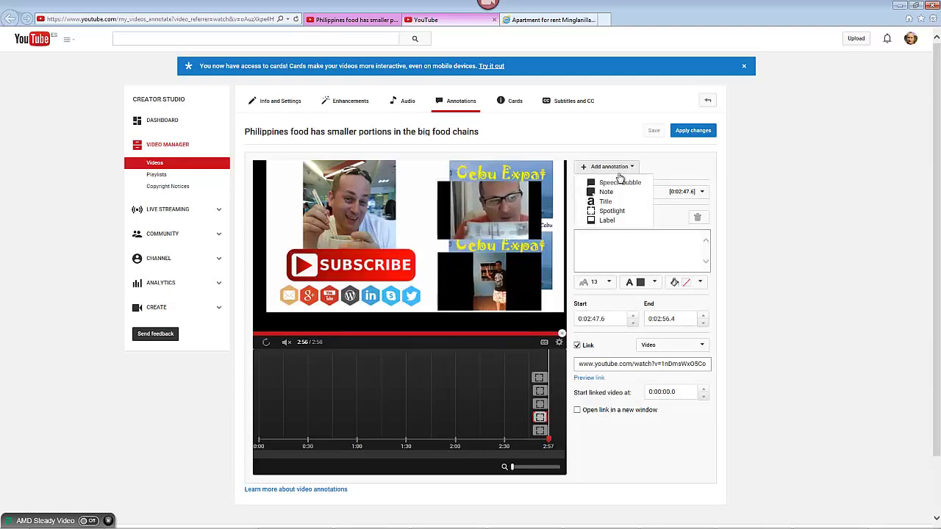
pyautogui.click(622, 211)
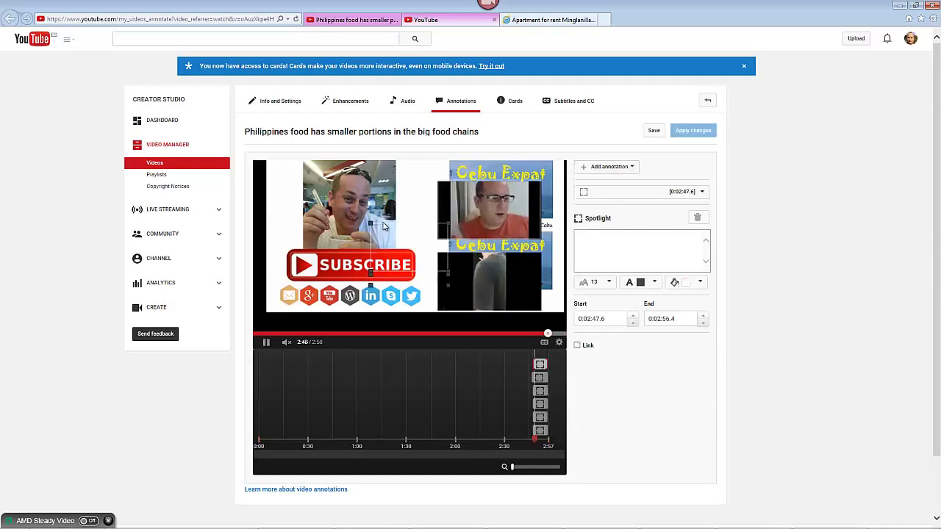
pyautogui.moveTo(353, 206); pyautogui.dragTo(312, 163)
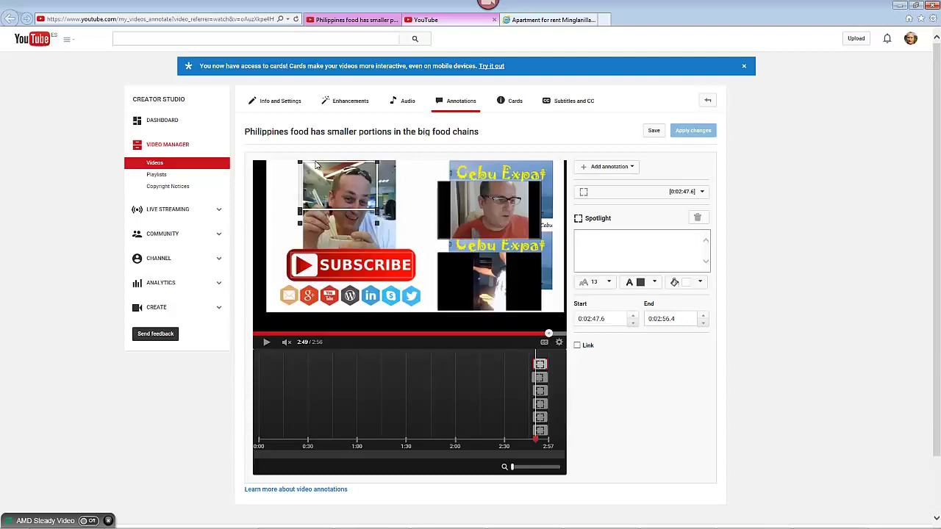
pyautogui.moveTo(379, 222); pyautogui.dragTo(396, 247)
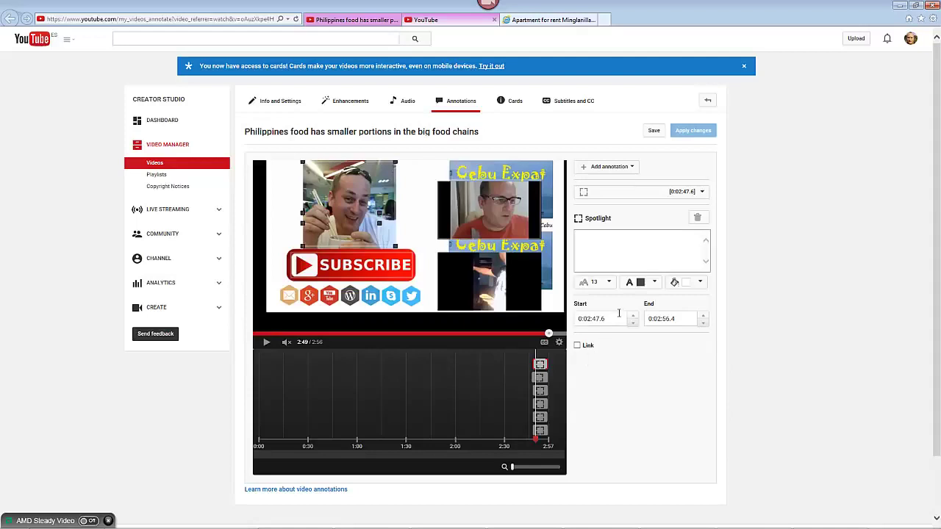
# Step: Make the spotlight background transparent and enable its link
pyautogui.click(698, 282)
pyautogui.click(695, 382)
pyautogui.click(580, 347)
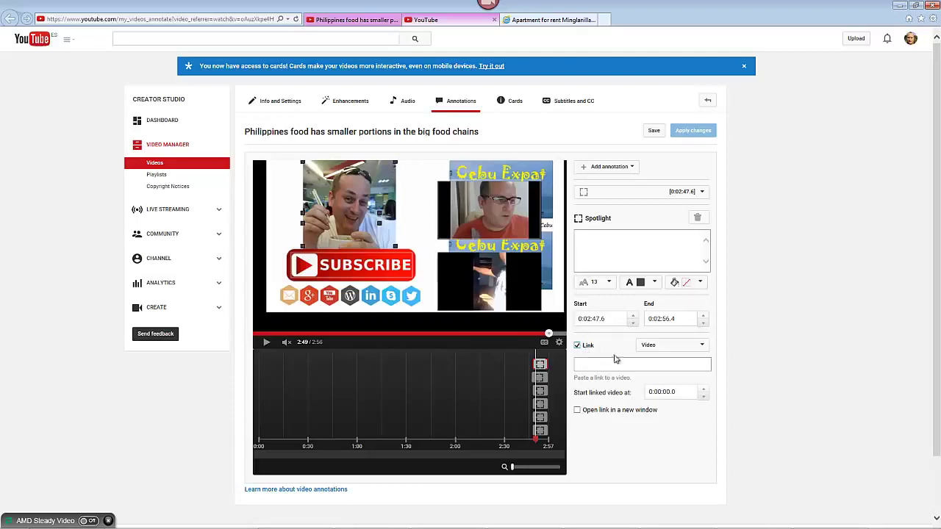
pyautogui.click(678, 347)
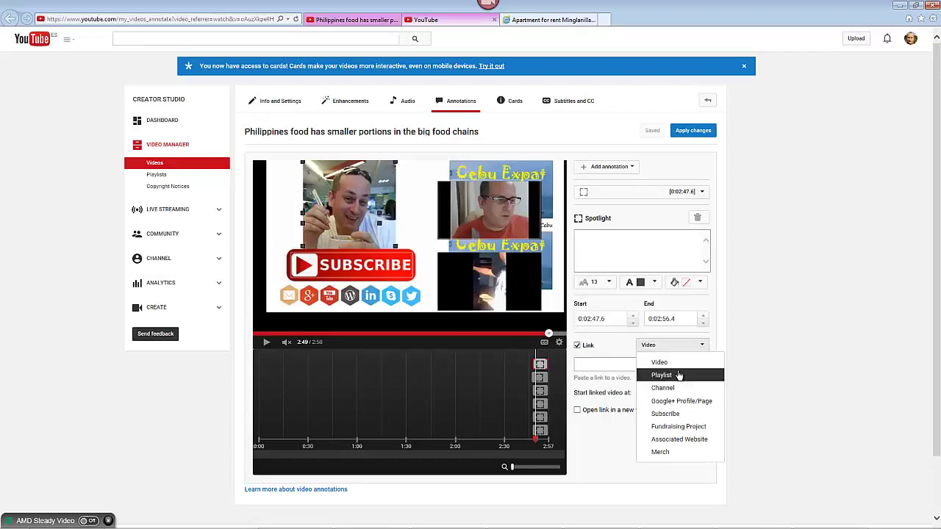
pyautogui.click(677, 364)
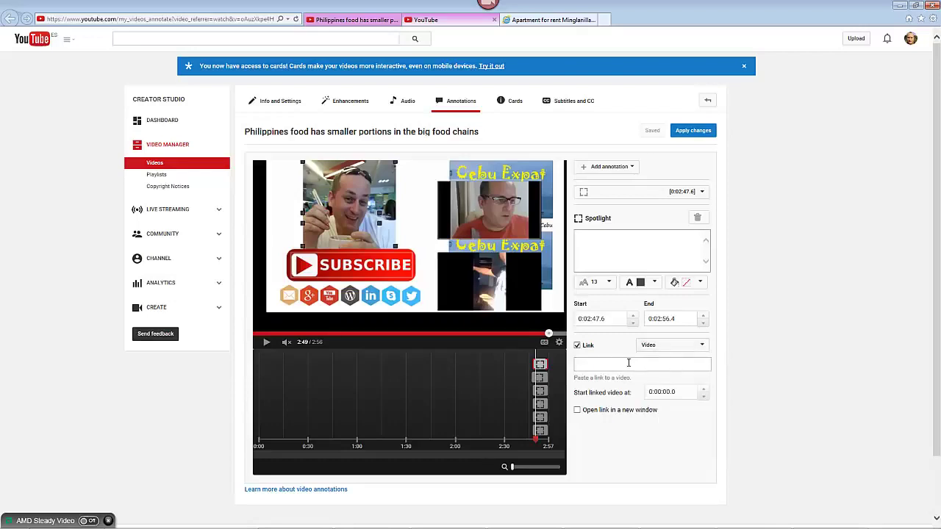
pyautogui.click(628, 363)
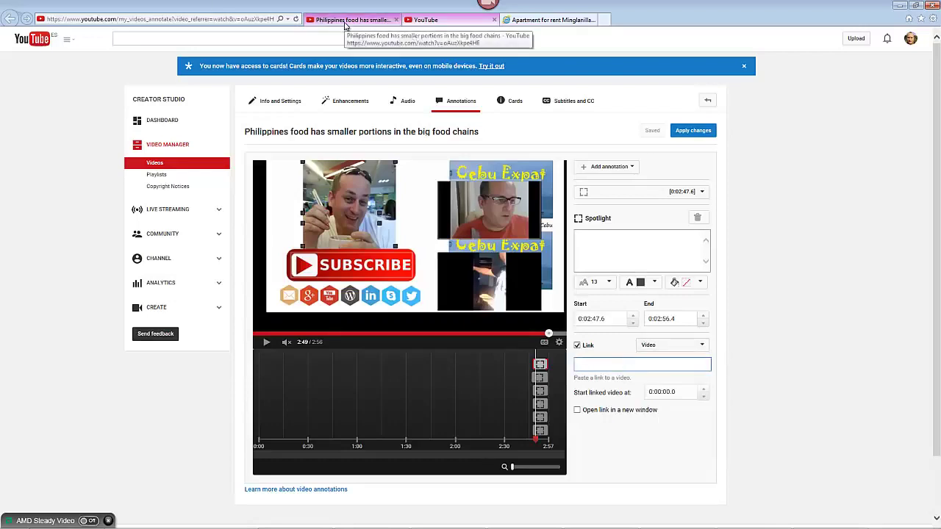
# Step: Copy the Apartment for rent video's URL from its tab's address bar
pyautogui.click(545, 21)
pyautogui.click(200, 18)
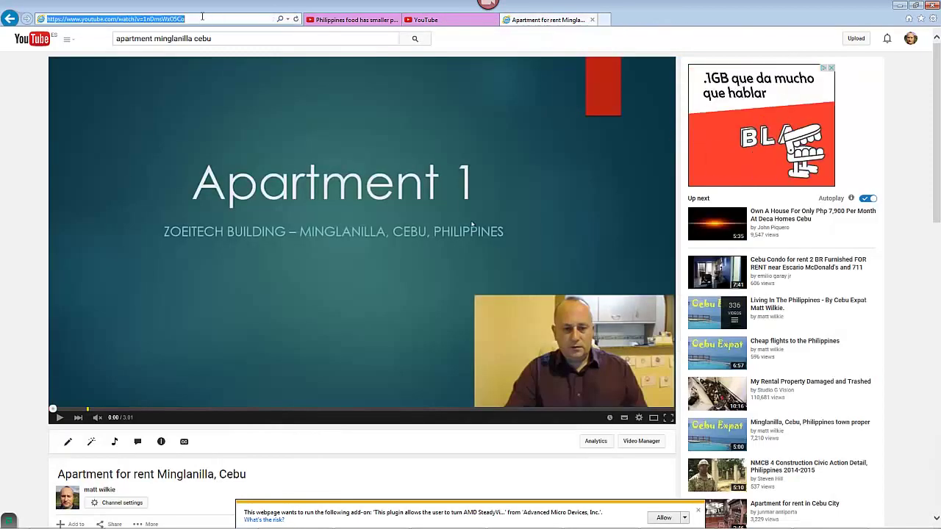
pyautogui.rightClick(202, 16)
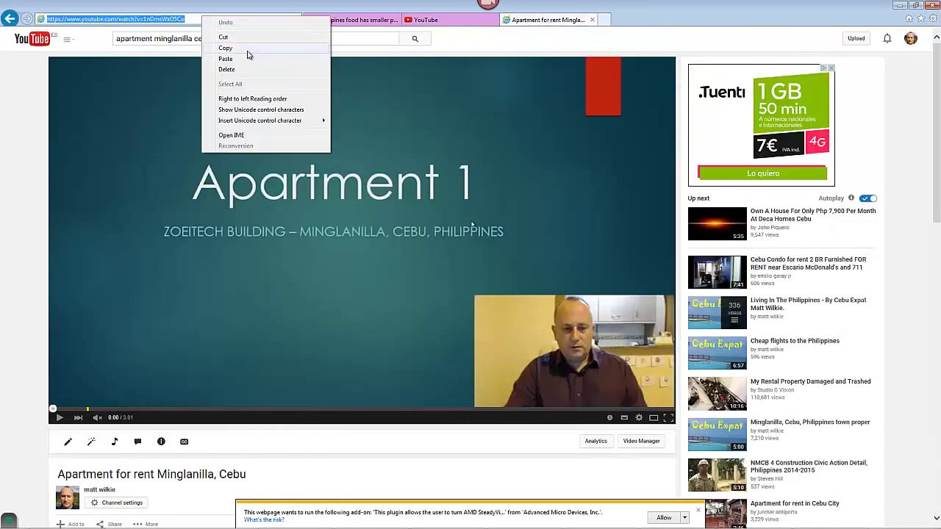
pyautogui.click(249, 48)
# Step: Paste the apartment video URL into the spotlight's Link field and apply the changes
pyautogui.click(441, 19)
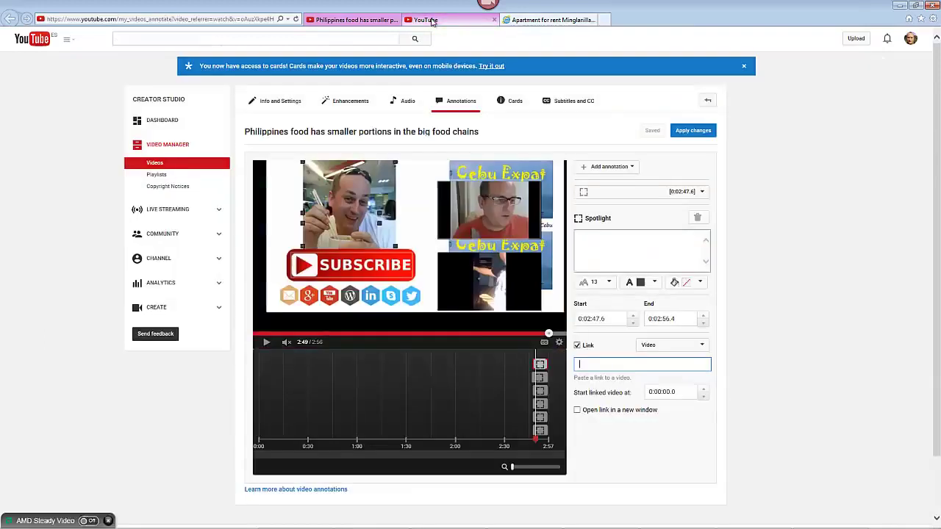
pyautogui.rightClick(622, 363)
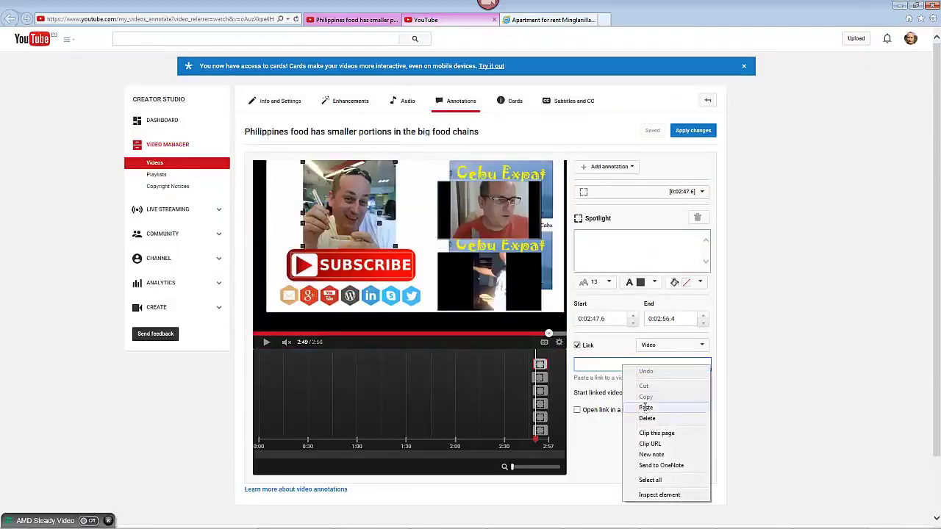
pyautogui.click(638, 408)
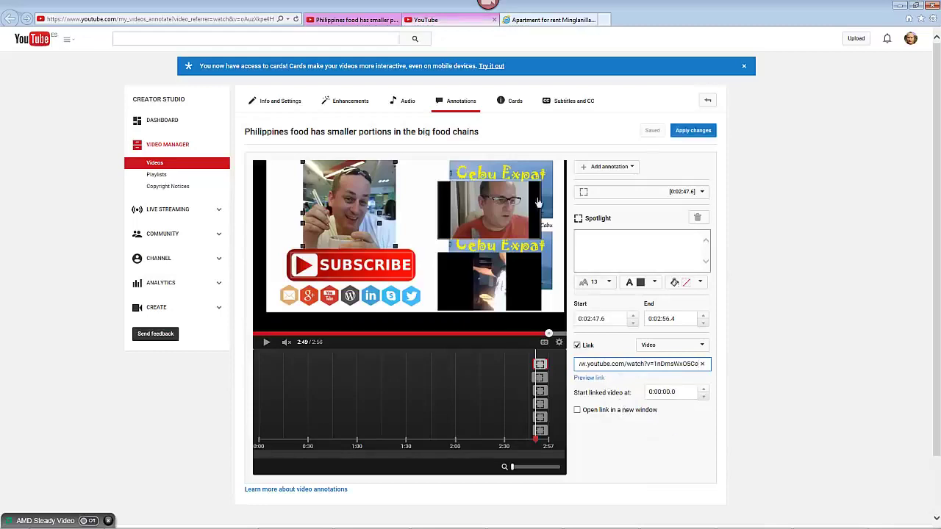
pyautogui.click(691, 132)
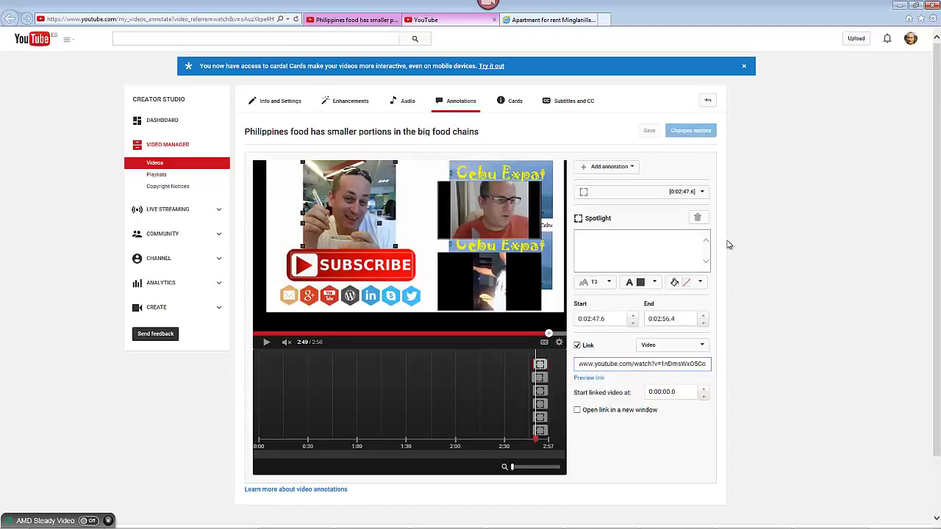